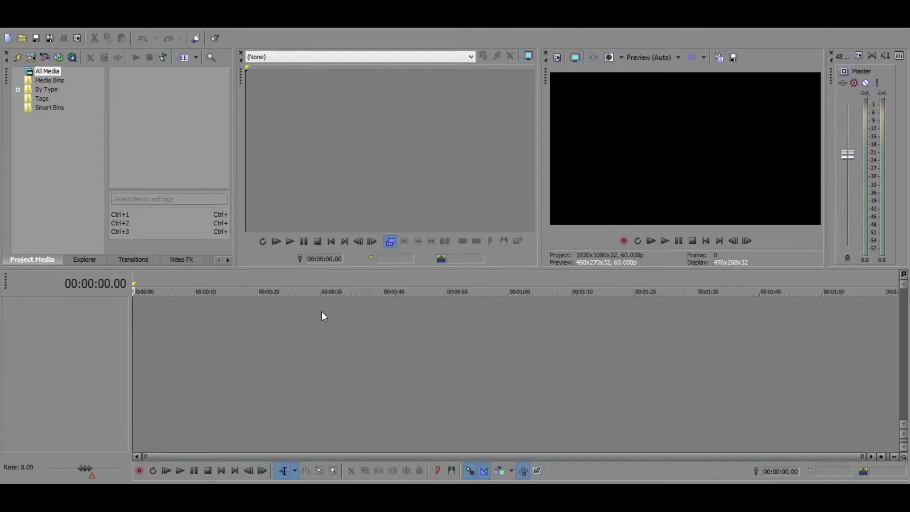
Drop cali.mp4 at the timeline start and delete the empty track between its video and audio.
drag(153, 386, 199, 383)
drag(195, 323, 193, 408)
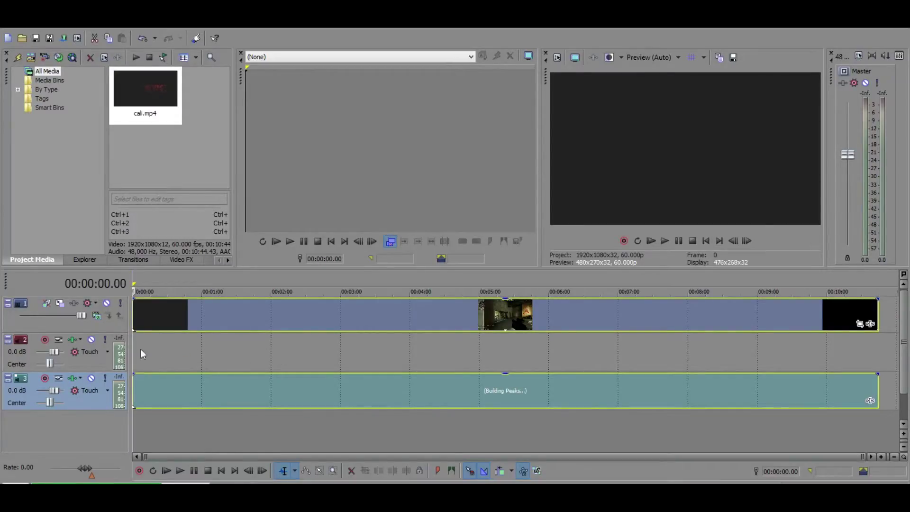
right_click(76, 362)
click(112, 157)
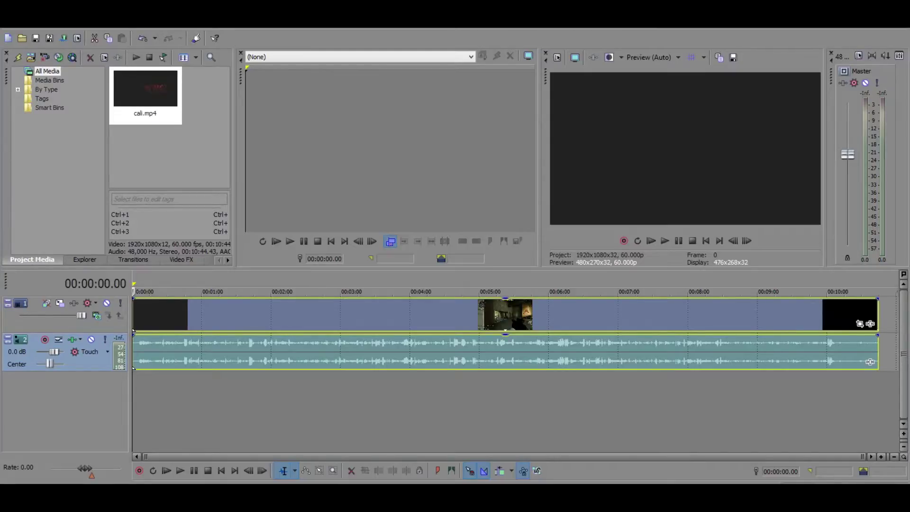
Add a new video track at the top of the timeline.
click(67, 21)
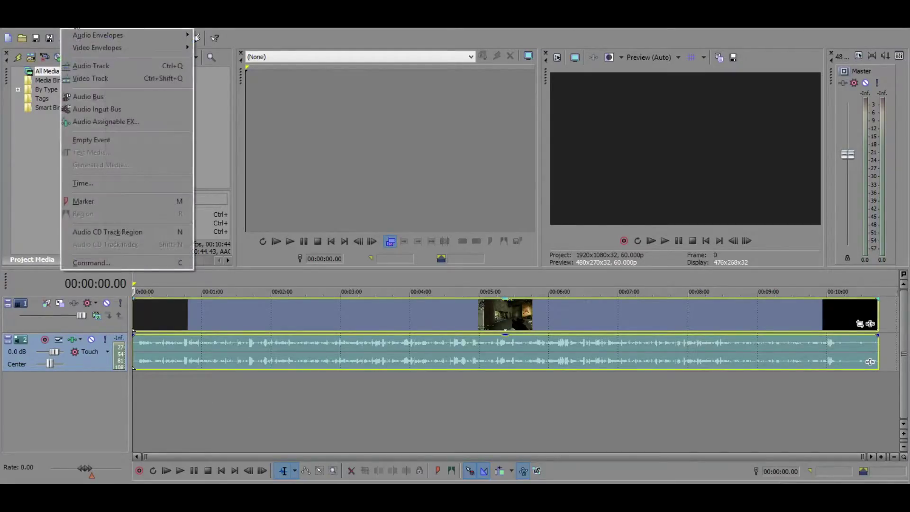
click(90, 76)
click(162, 313)
Insert a Sony Titles & Text clip on the new track reading 'fdsf'.
right_click(162, 312)
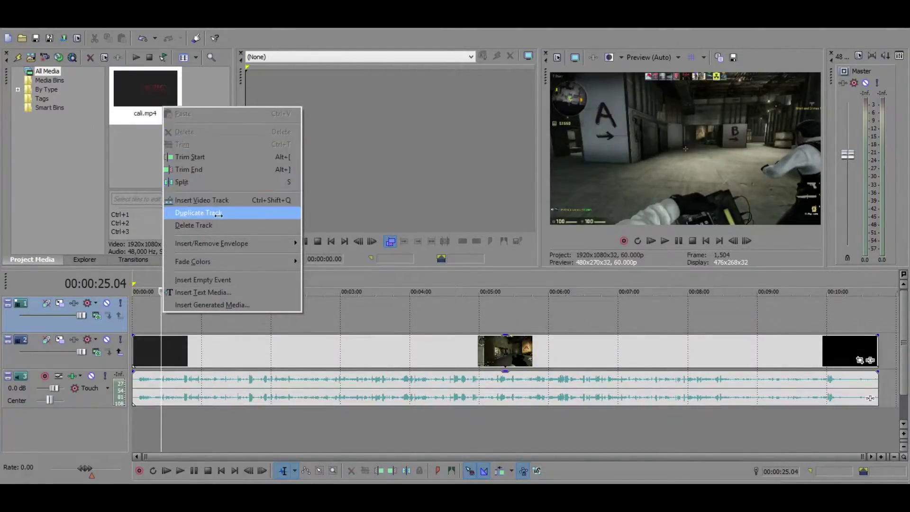
click(211, 305)
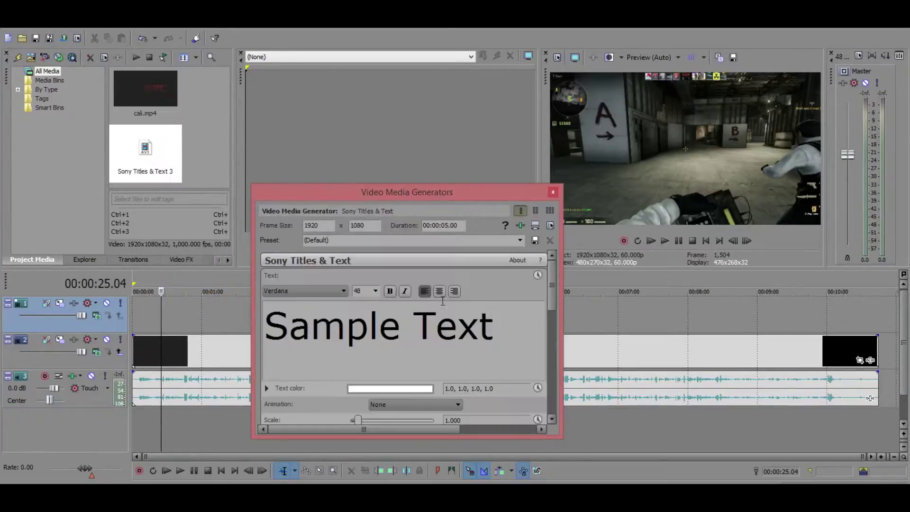
key(Delete)
text(fdsf)
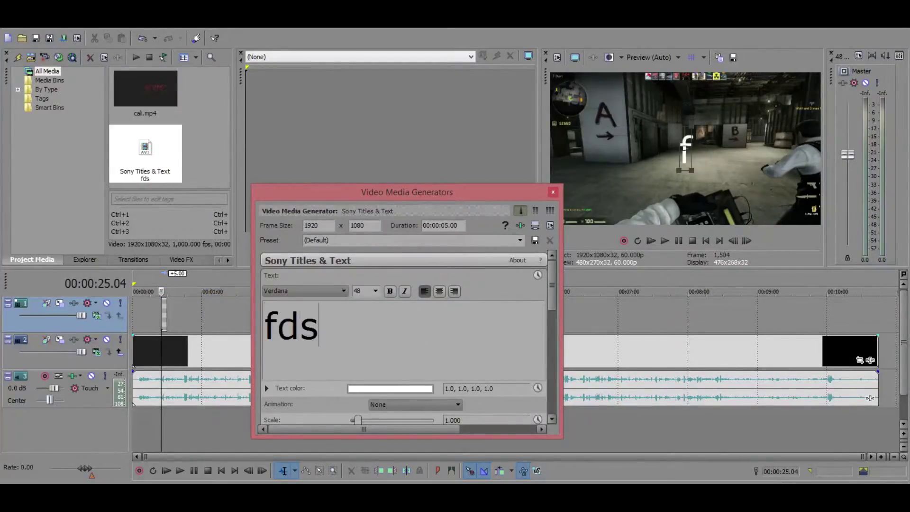
click(552, 192)
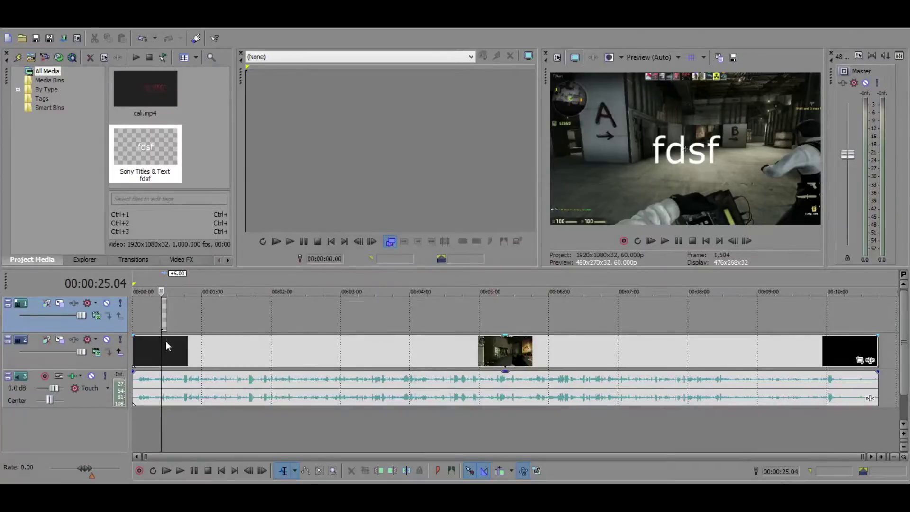
Preview the fdsf title between 25 and 37 seconds, then go to the File menu.
click(165, 316)
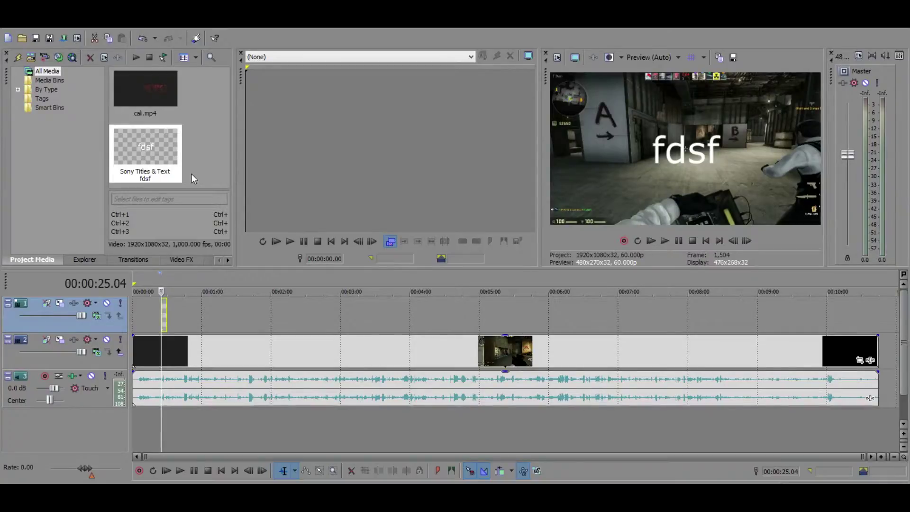
drag(161, 310, 159, 311)
key(space)
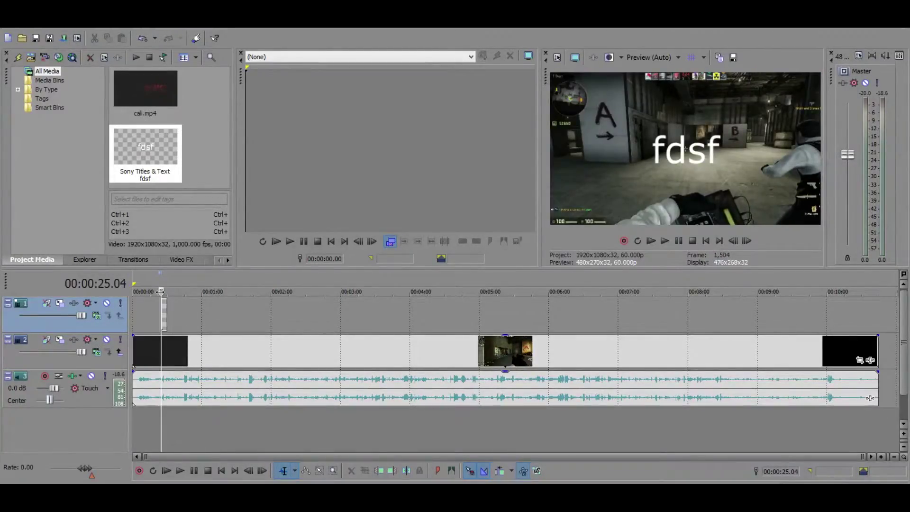
key(space)
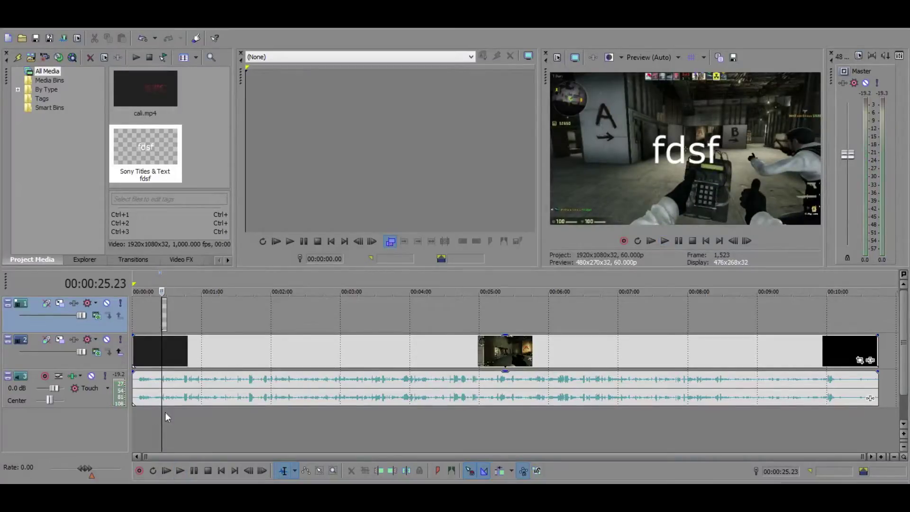
drag(192, 414, 175, 401)
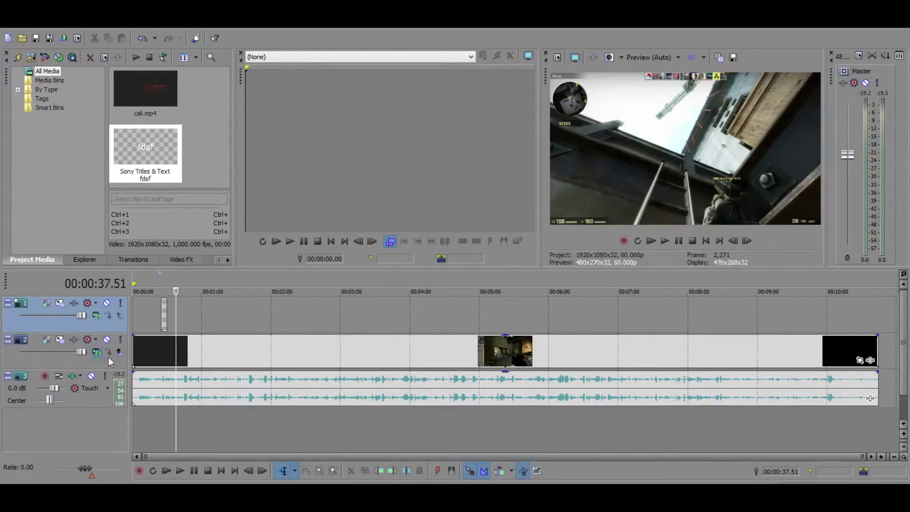
drag(176, 439, 159, 430)
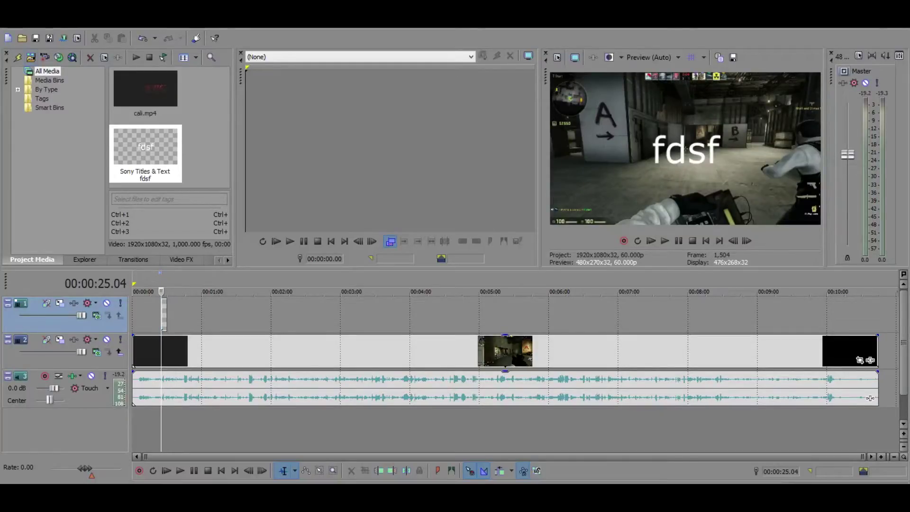
click(10, 23)
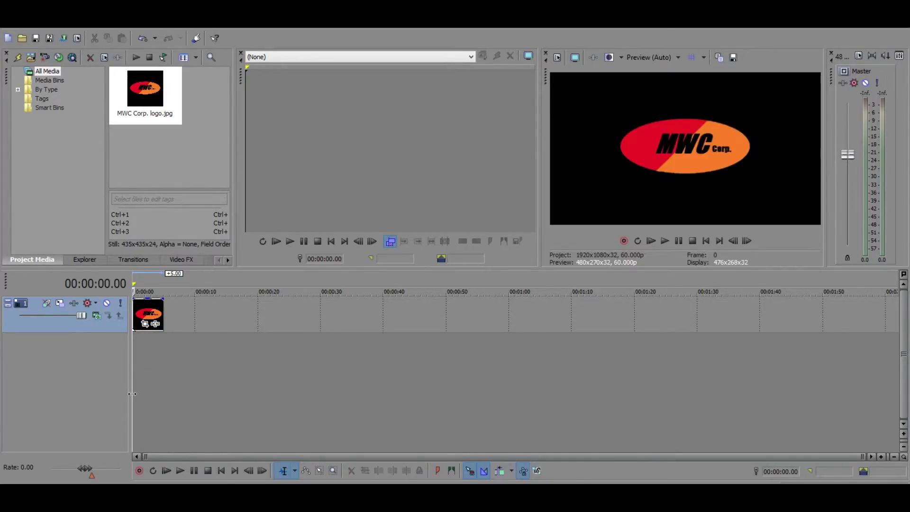
mouse_move(137, 396)
mouse_down()
mouse_move(169, 394)
mouse_move(112, 386)
mouse_move(164, 381)
mouse_move(131, 379)
mouse_up()
mouse_move(149, 309)
mouse_down()
mouse_move(167, 310)
mouse_move(150, 312)
mouse_up()
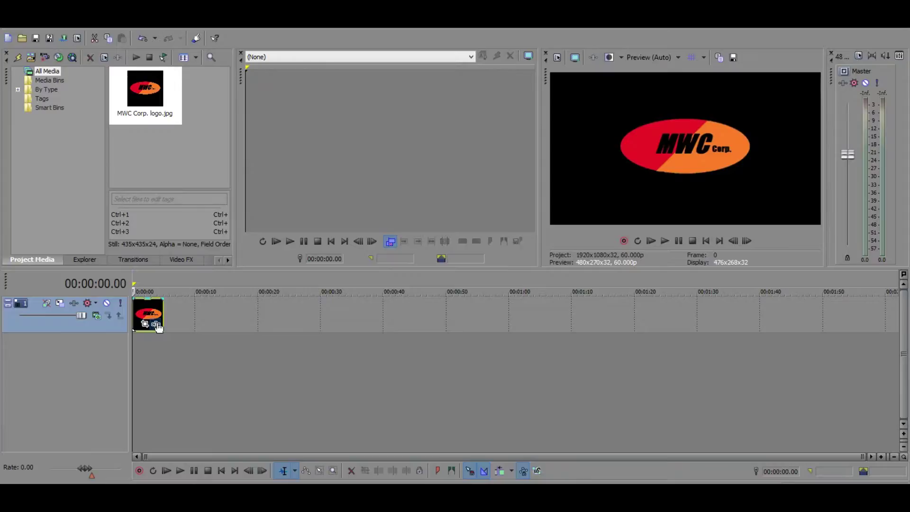
click(155, 324)
Finish the logo's pan/crop motion and play back the roughly 16-second logo clip.
click(738, 114)
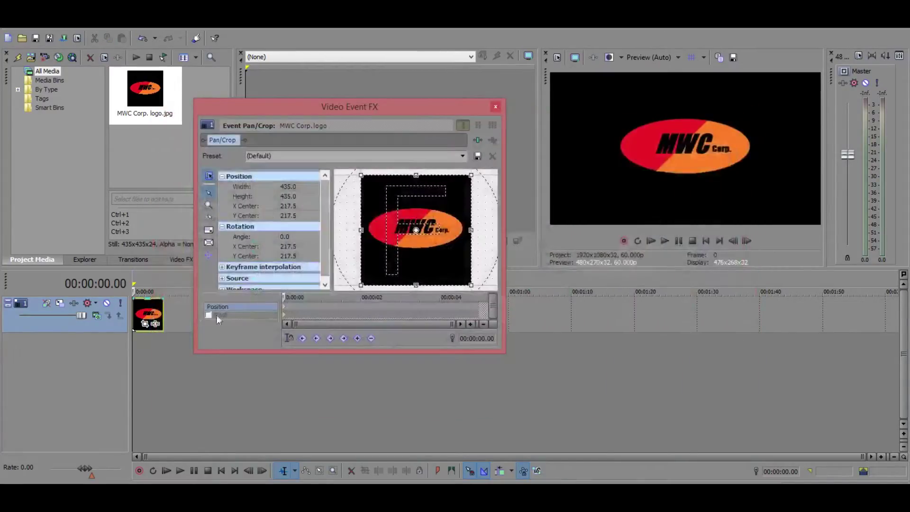
click(495, 104)
click(180, 471)
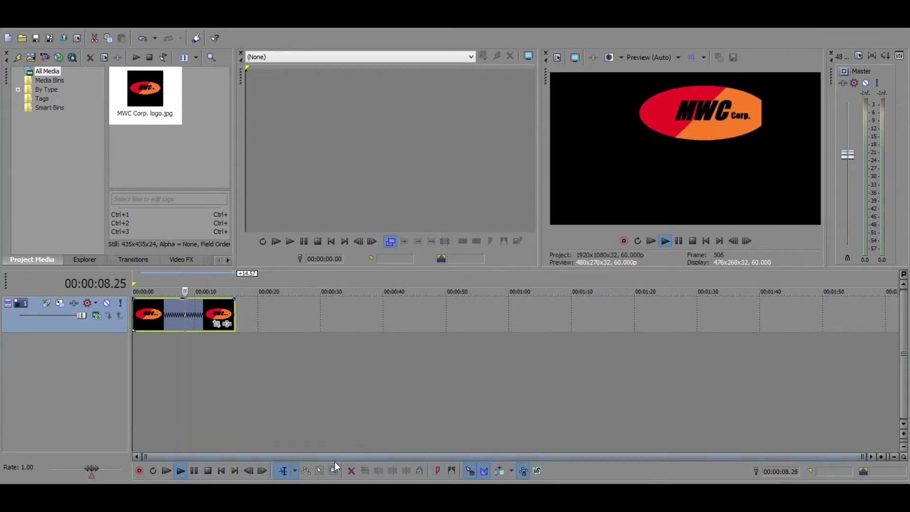
click(193, 471)
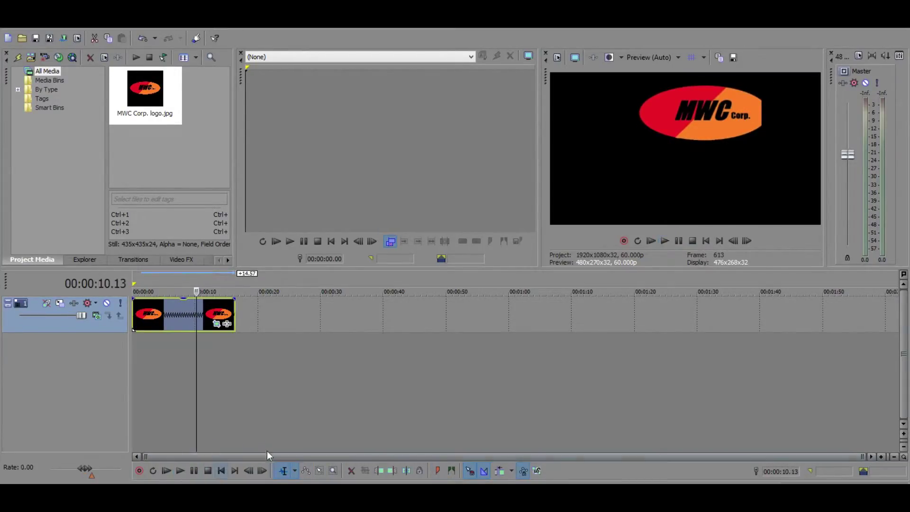
click(238, 412)
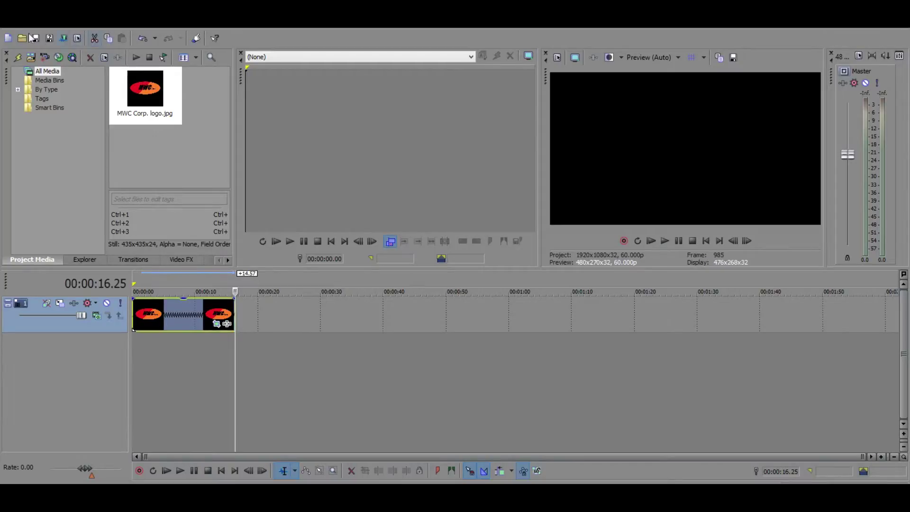
Insert a Sony Titles & Text 'Sample Text' clip after the logo.
click(56, 27)
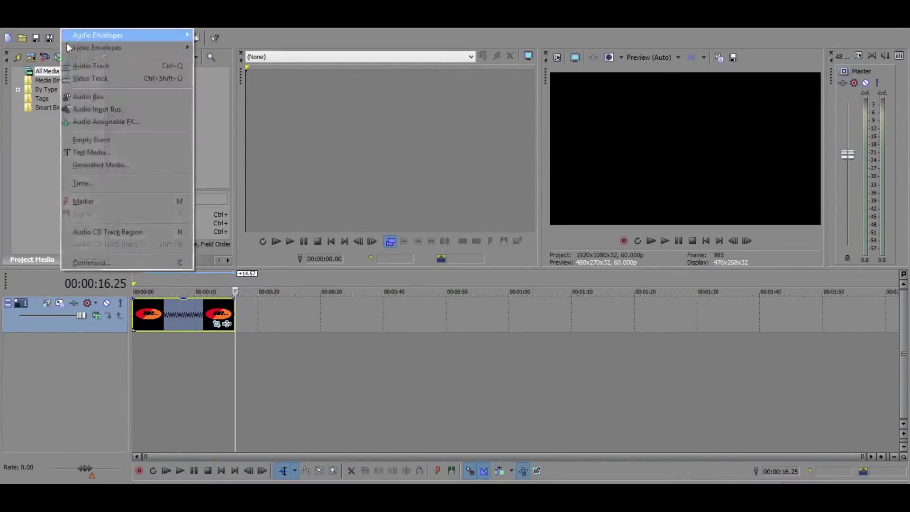
click(99, 153)
drag(495, 316, 271, 336)
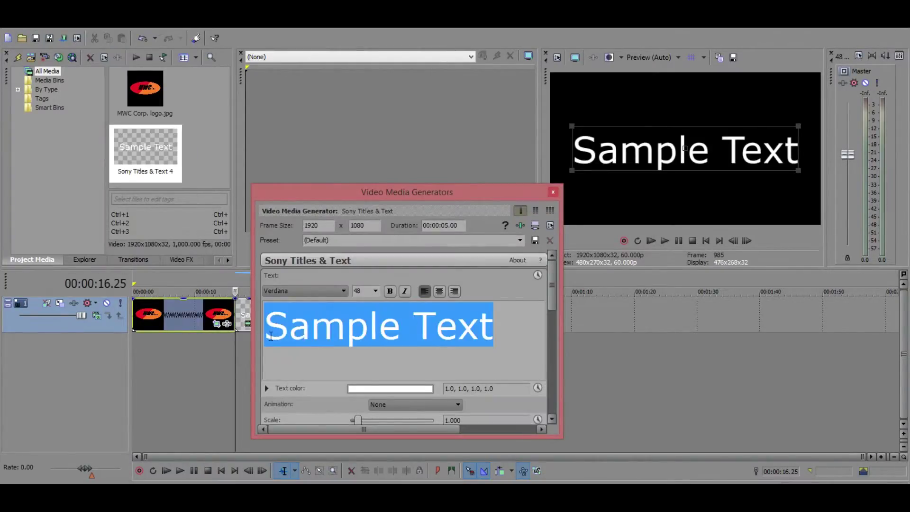
click(554, 193)
Adjust the text clip's Pan/Crop and play back the project.
click(258, 324)
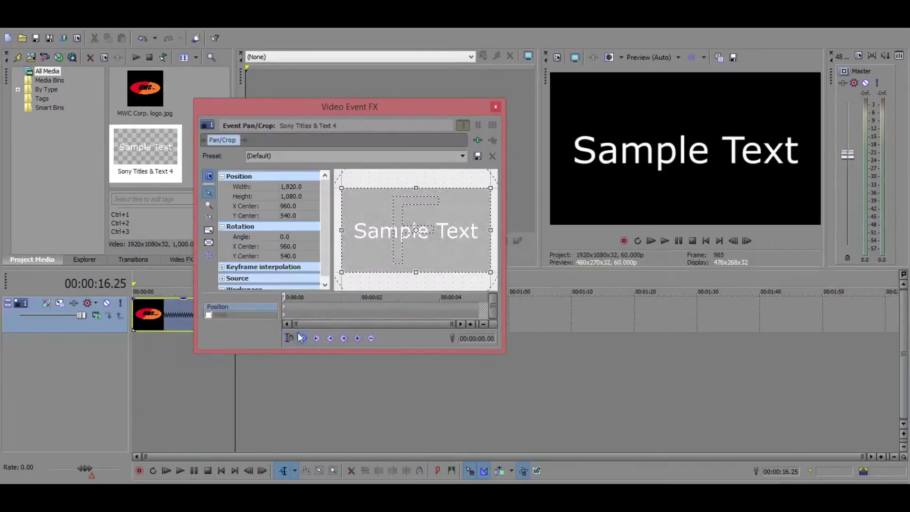
key(Escape)
click(180, 470)
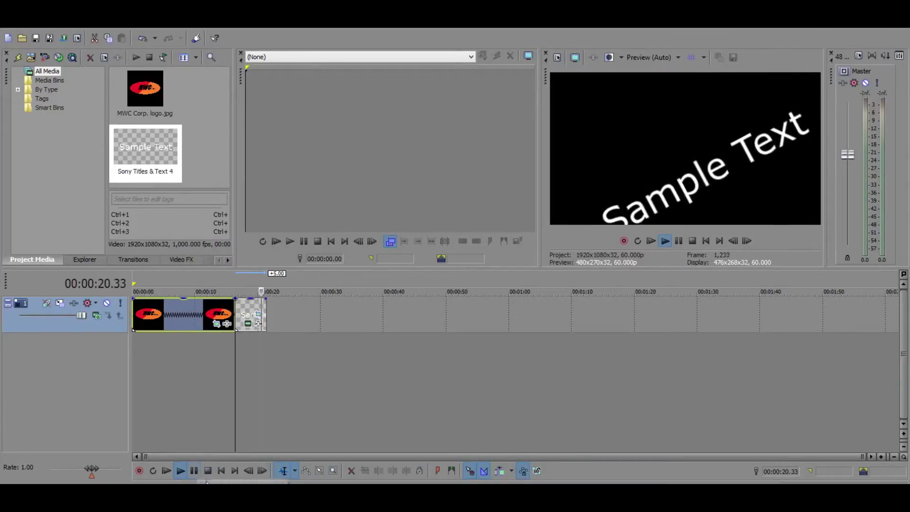
Stop playback, return to the start, and scrub through to the Sample Text.
click(194, 469)
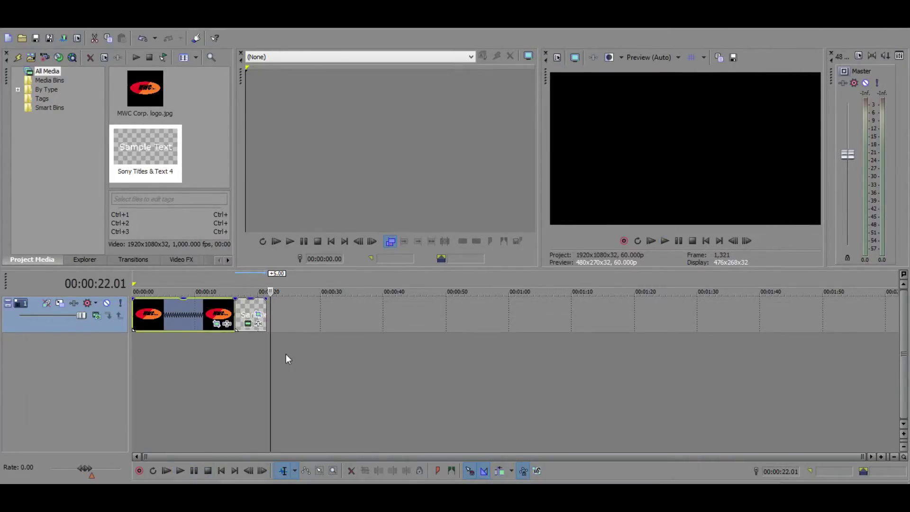
key(Home)
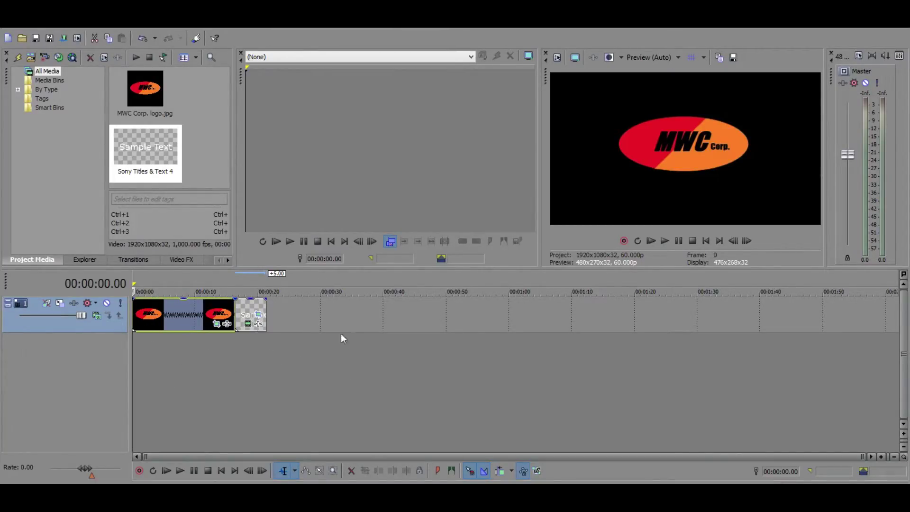
drag(241, 388, 87, 380)
Add the Green Solid Color preset on a new lower track, stretched to span logo and text.
click(228, 260)
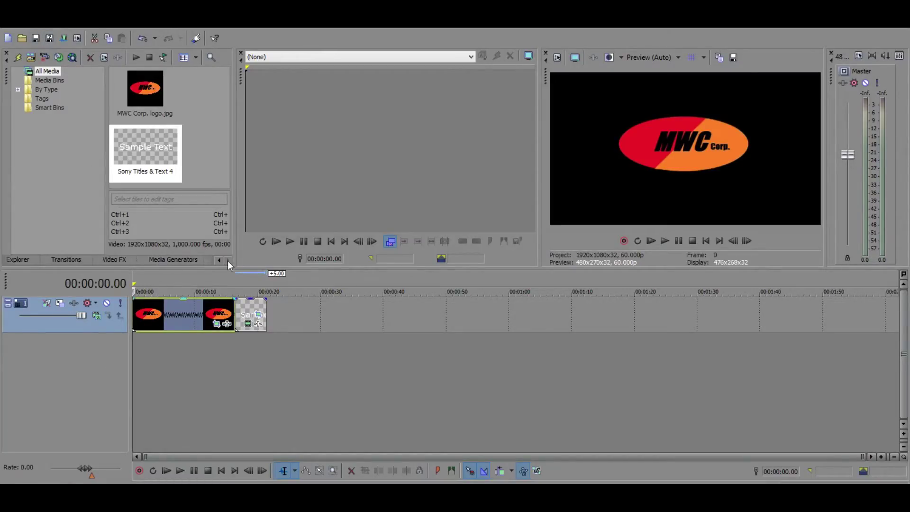
click(183, 259)
click(59, 135)
scroll(162, 162, down, 2)
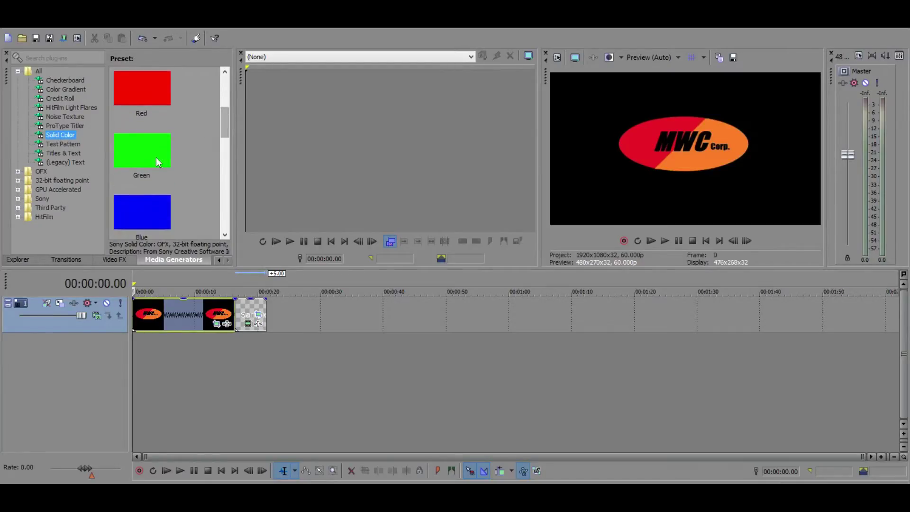
drag(162, 162, 194, 308)
drag(155, 354, 220, 351)
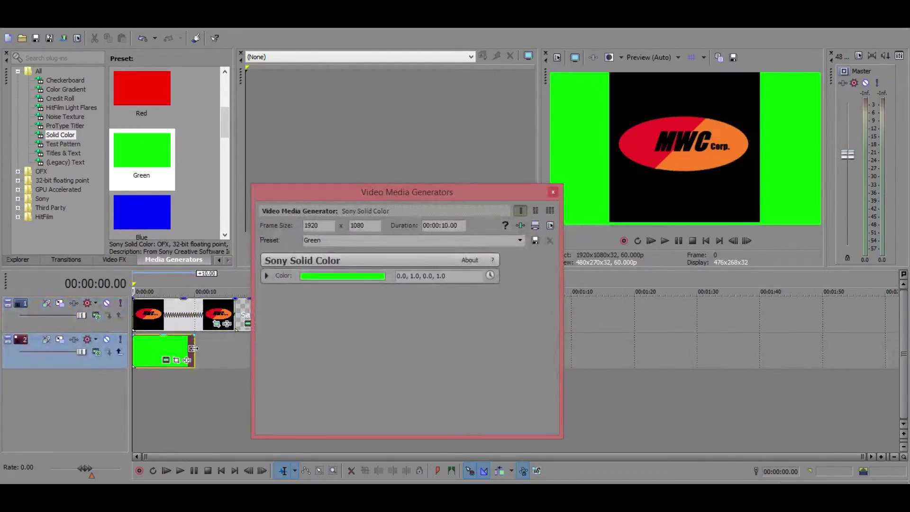
drag(351, 205, 482, 207)
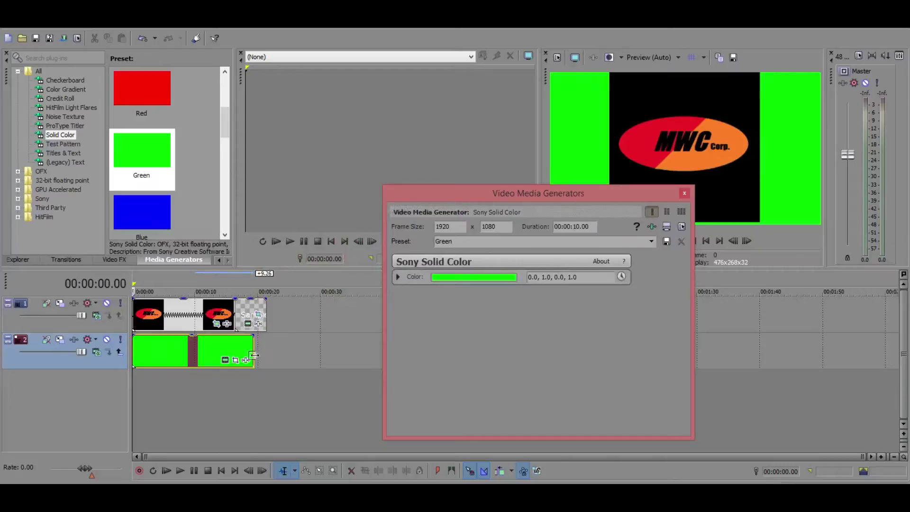
drag(252, 351, 266, 350)
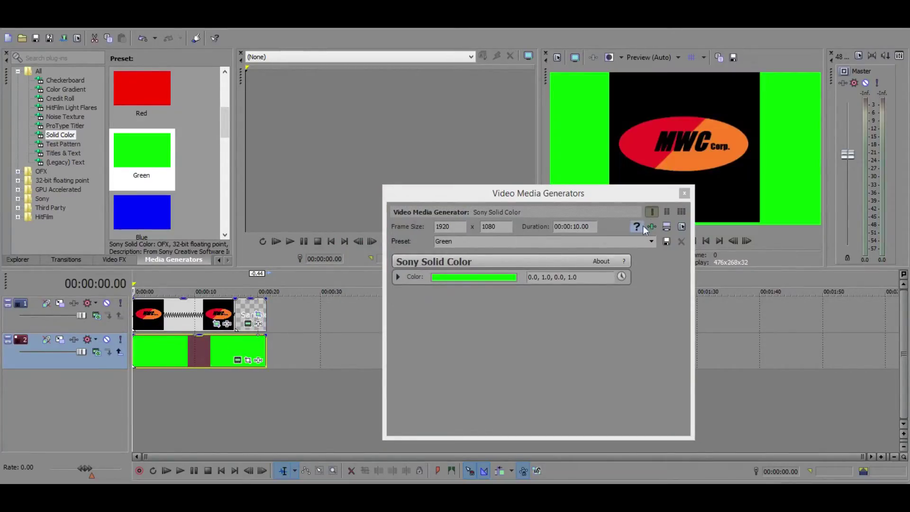
click(684, 193)
Preview the logo and the rotating text over green, then return to the project start.
click(180, 470)
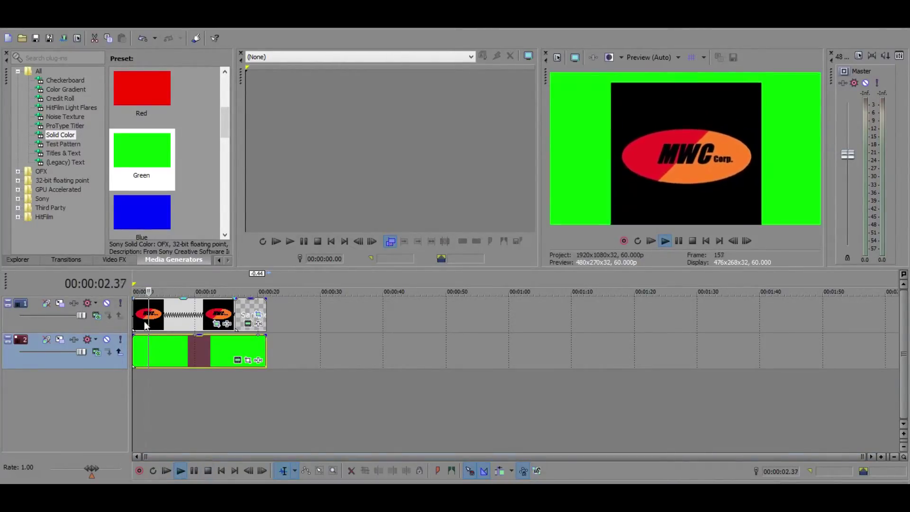
key(Return)
drag(234, 407, 244, 408)
click(180, 470)
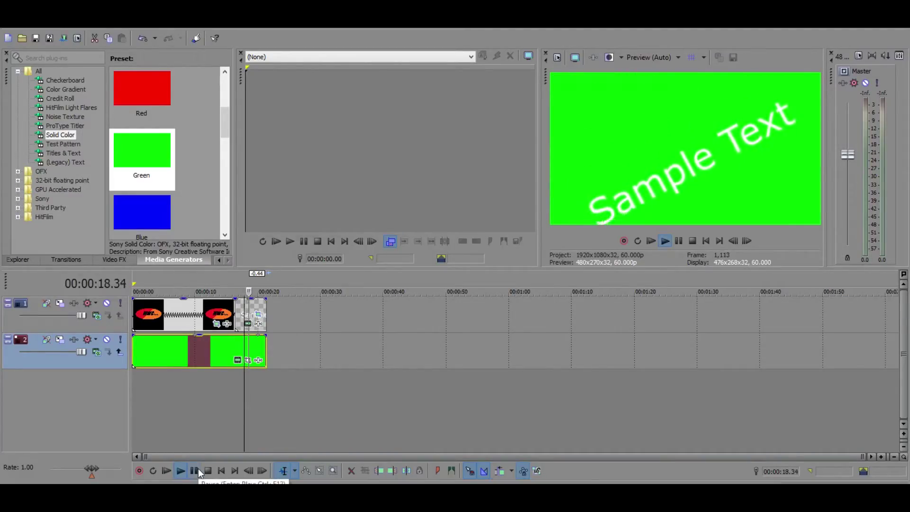
key(Return)
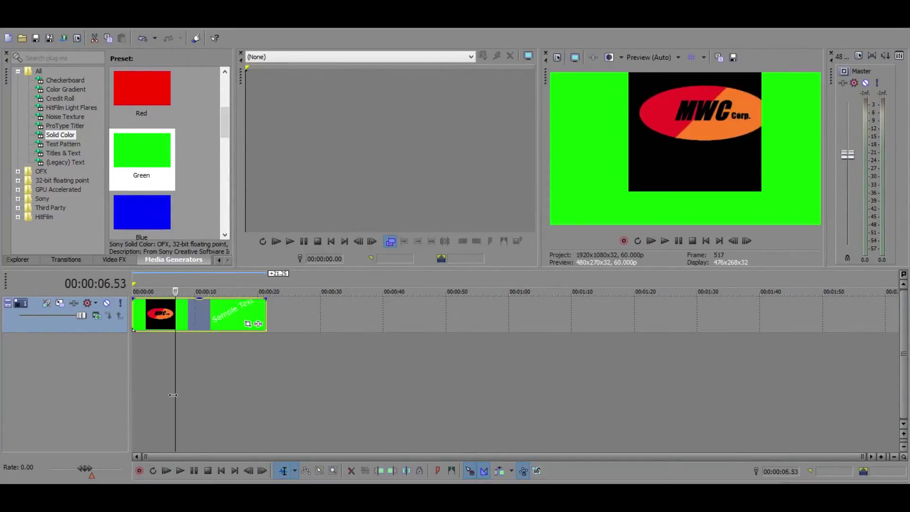
key(Home)
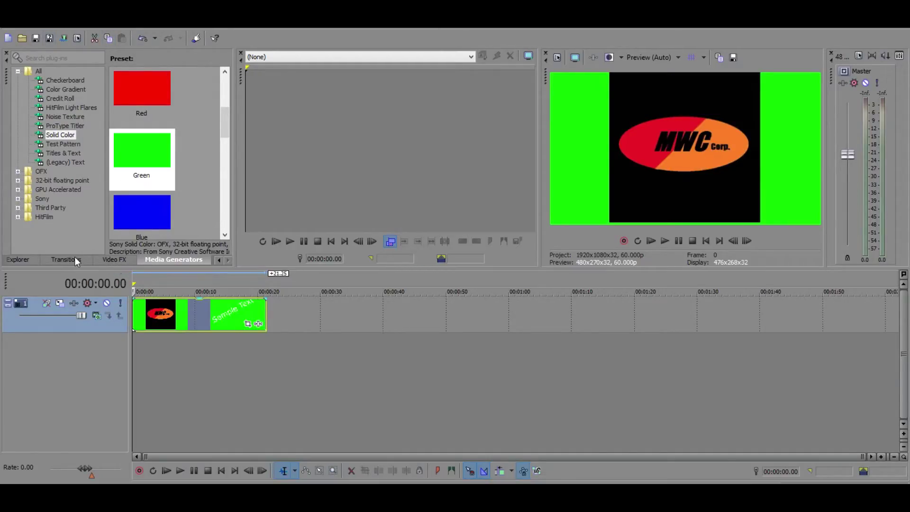
Show the Video FX Chroma Keyer presets, scrolled down to Pure Green Screen.
click(104, 260)
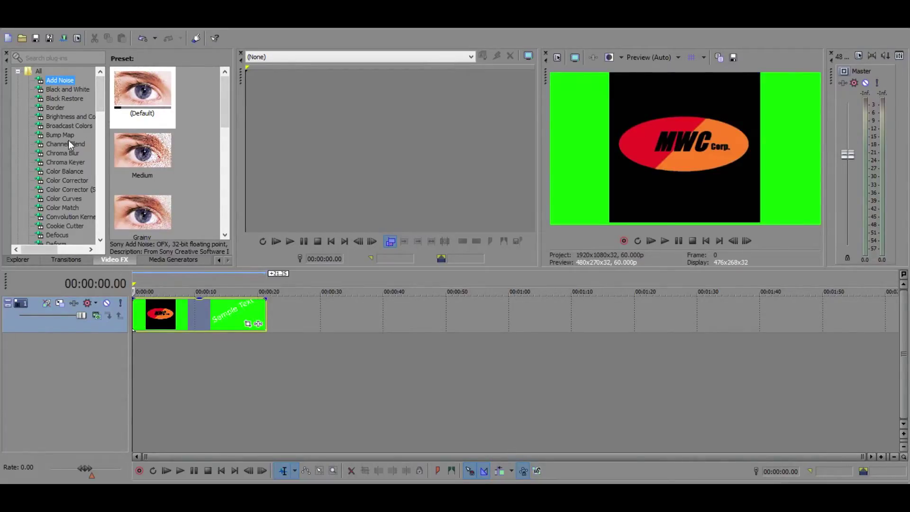
click(70, 163)
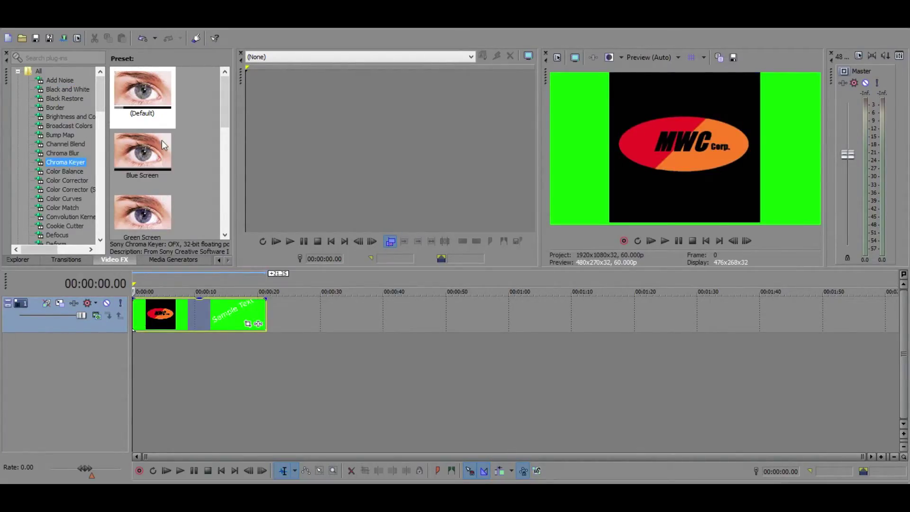
drag(227, 117, 231, 212)
scroll(130, 111, down, 1)
Apply Pure Green Screen to test.mp4 and add the gaming banner on a new track.
drag(153, 120, 216, 315)
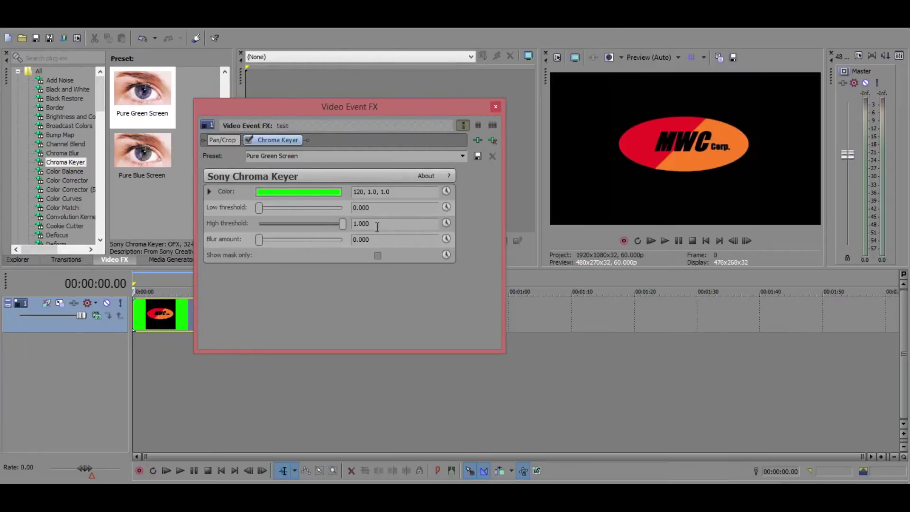
click(496, 106)
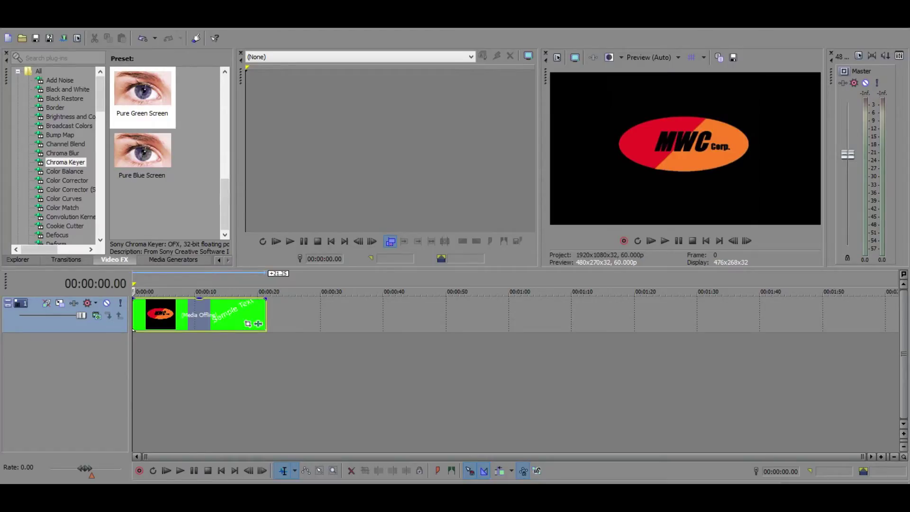
drag(205, 376, 260, 381)
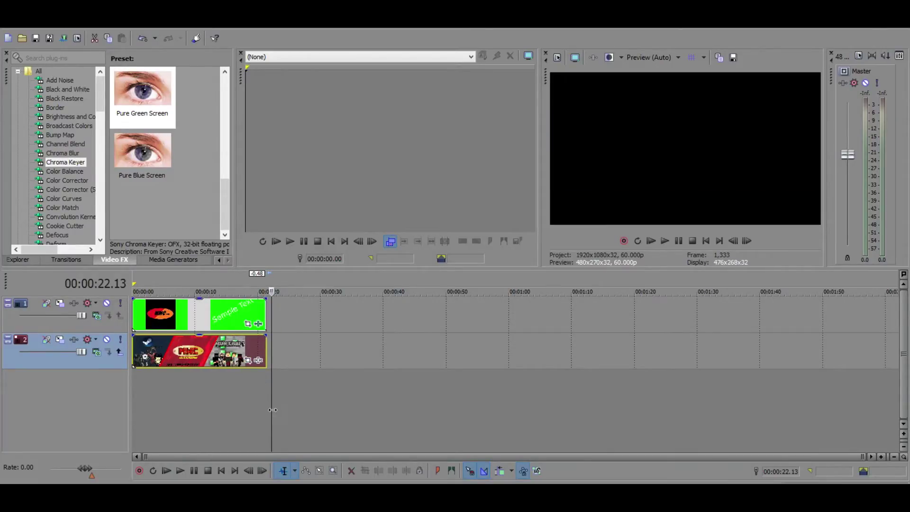
Play the project from the start to preview the keyed logo and Sample Text over the gaming banner.
click(221, 470)
click(180, 471)
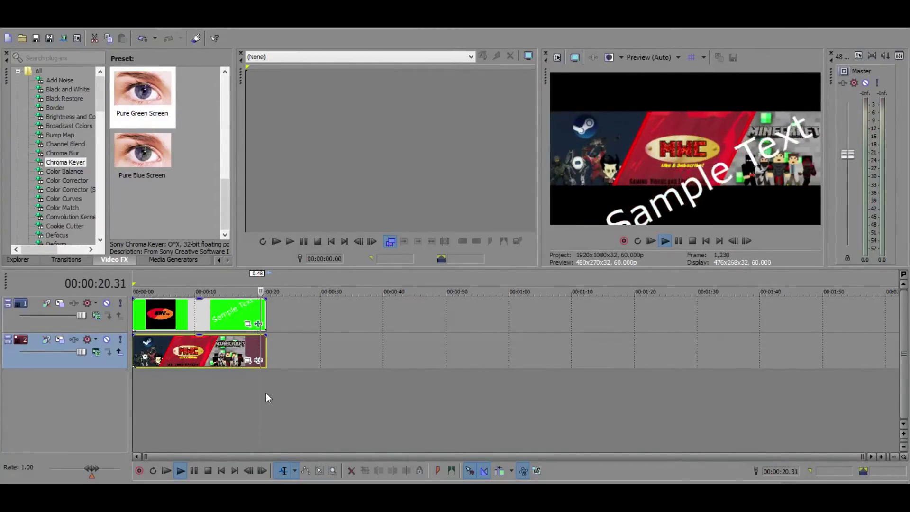
click(194, 471)
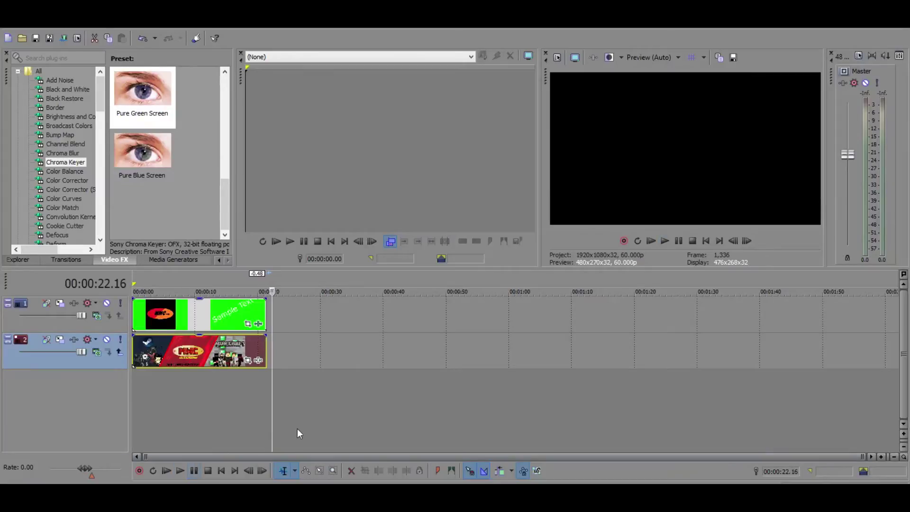
click(267, 432)
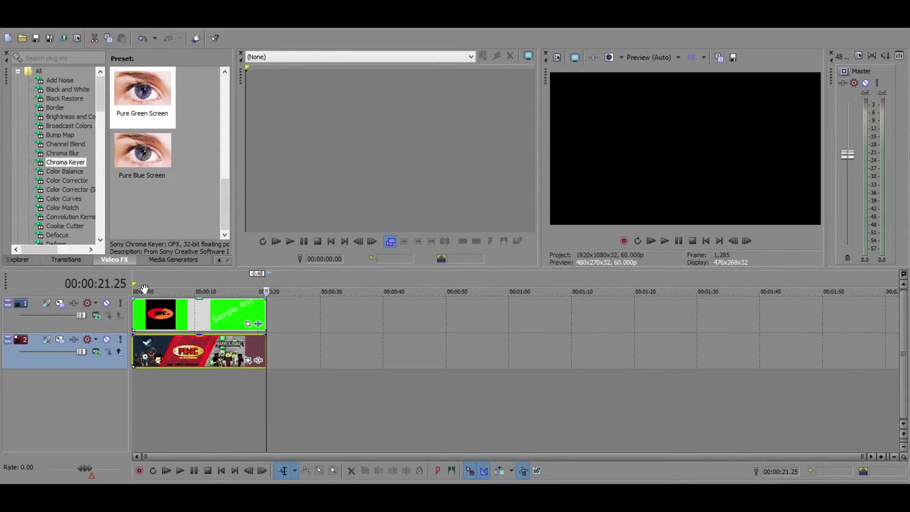
scroll(323, 322, up, 3)
scroll(288, 327, down, 3)
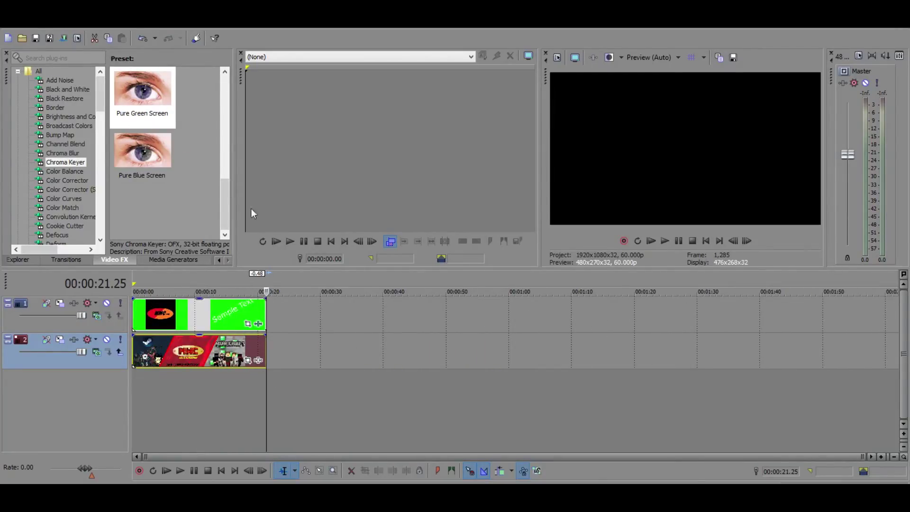